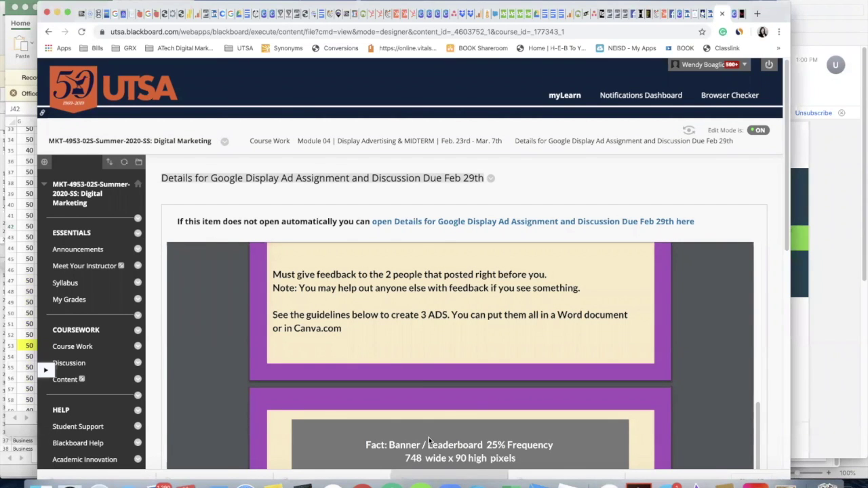
# Scroll through the Display Ad assignment PDF from the Kents Cameras intro to its Canva and free-image notes
pyautogui.scroll(-3, 451, 280)
pyautogui.scroll(5, 452, 280)
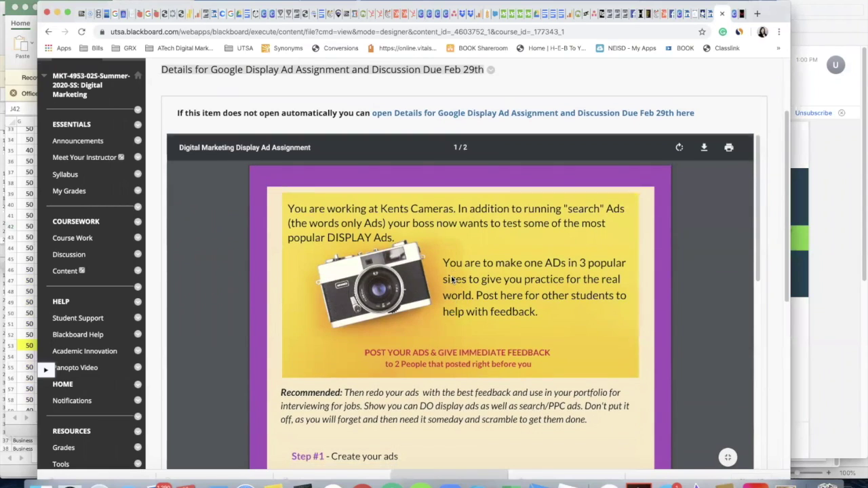
pyautogui.moveTo(265, 154)
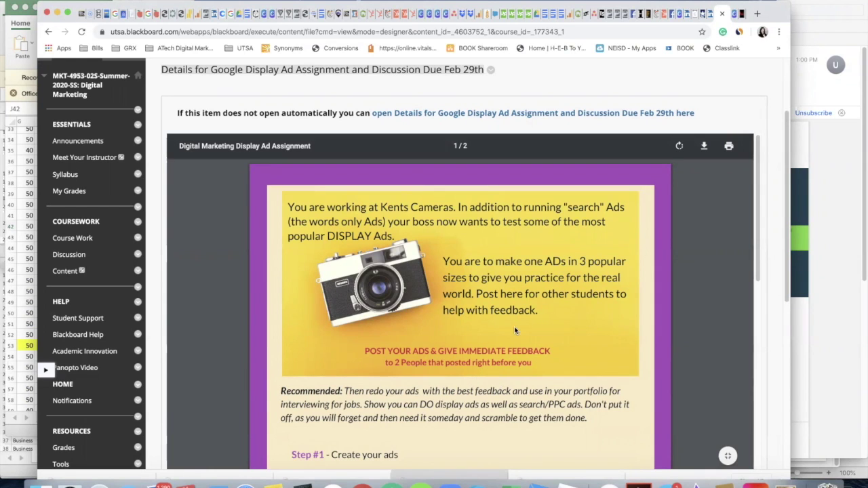
pyautogui.scroll(-5, 517, 321)
pyautogui.scroll(-10, 514, 327)
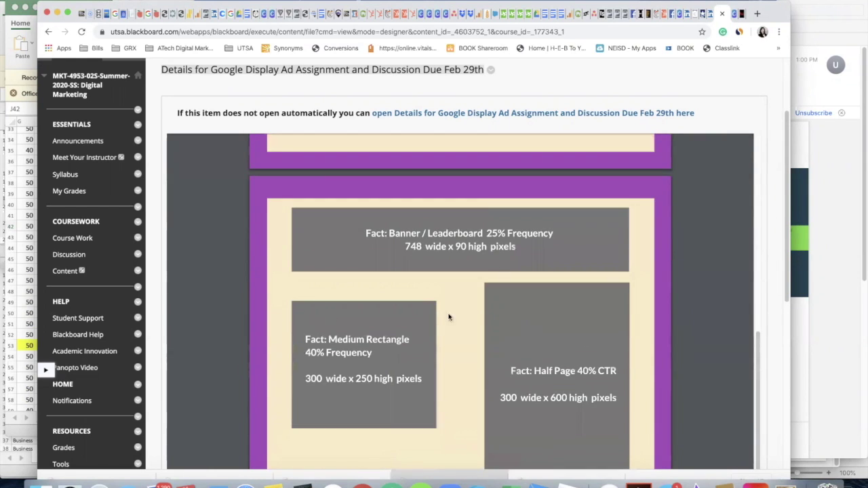
pyautogui.scroll(-1, 457, 344)
pyautogui.scroll(-15, 457, 343)
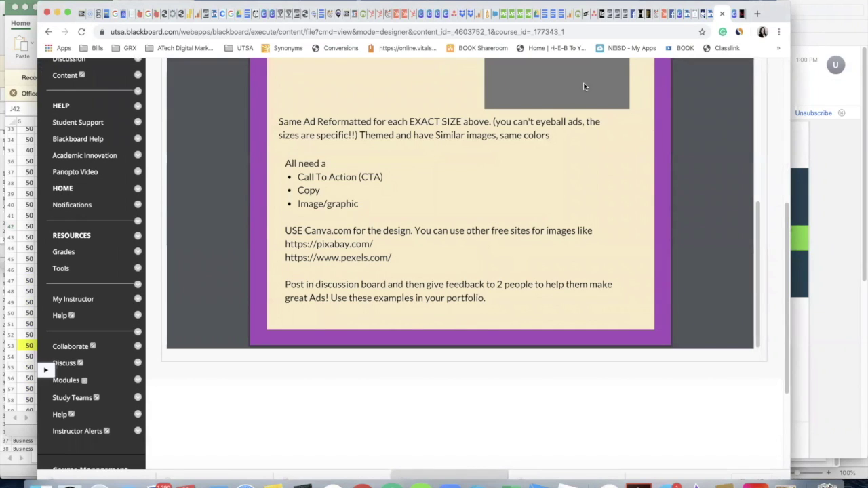
pyautogui.click(743, 14)
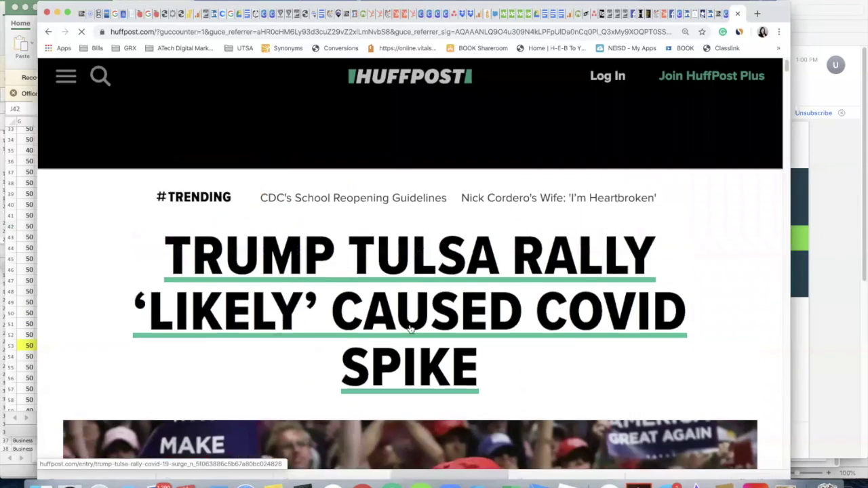
pyautogui.scroll(-5, 409, 329)
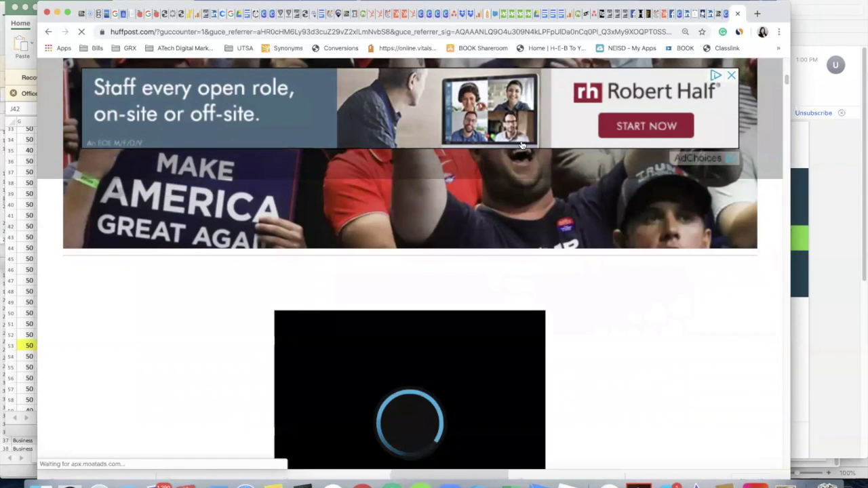
pyautogui.scroll(8, 648, 119)
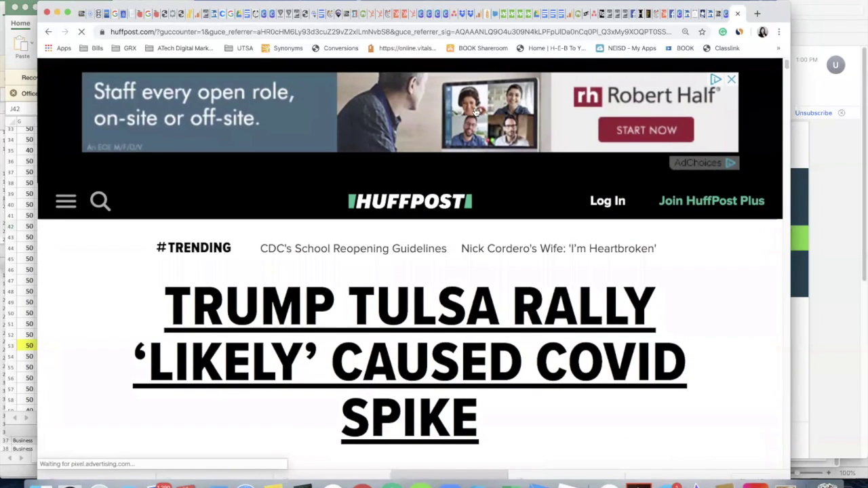
pyautogui.click(718, 17)
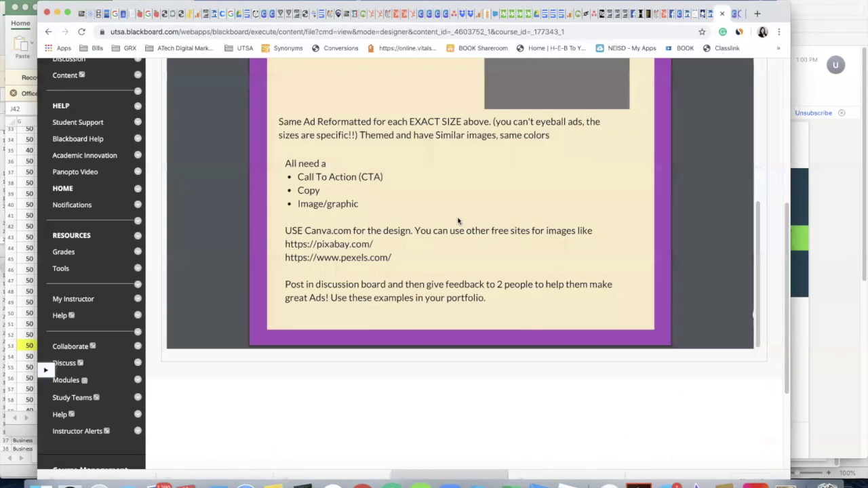
# Highlight the 25% Frequency, 40% Frequency and 40% CTR ad-size figures, then switch to HuffPost
pyautogui.scroll(5, 458, 221)
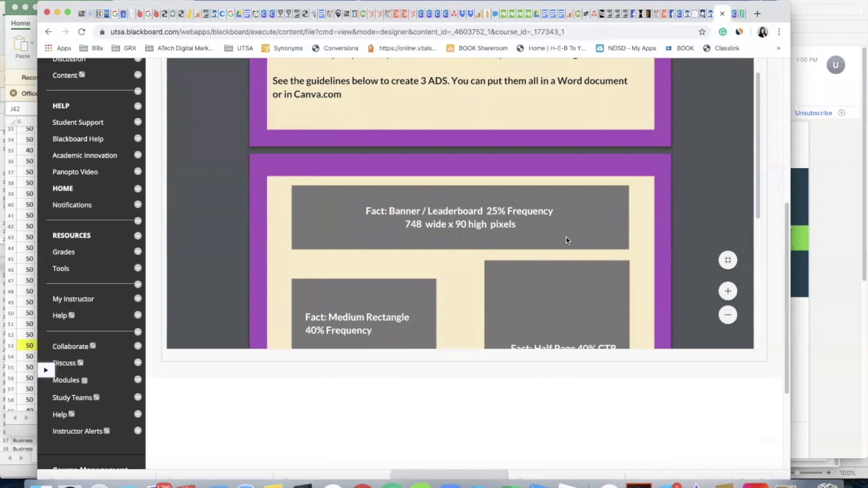
pyautogui.moveTo(486, 211); pyautogui.dragTo(553, 212)
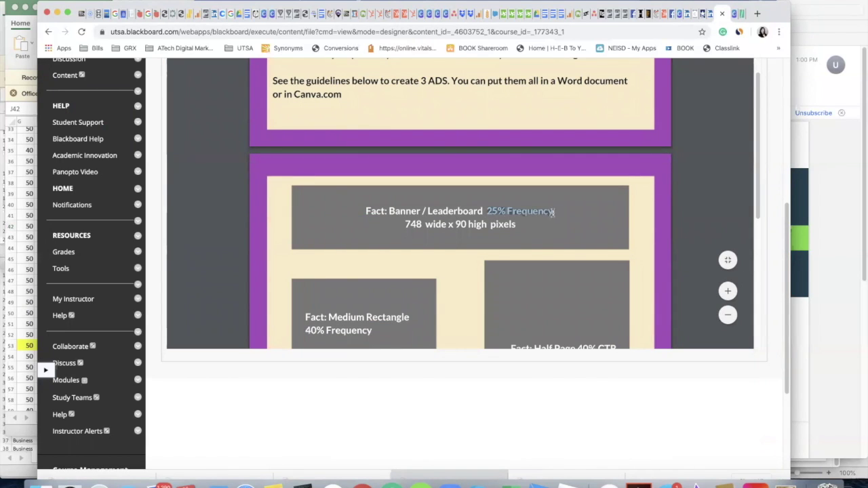
pyautogui.scroll(-3, 448, 244)
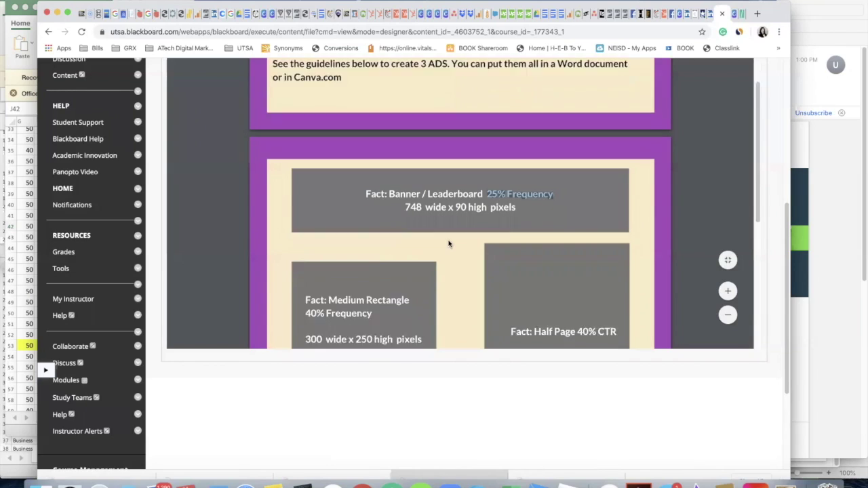
pyautogui.moveTo(304, 239); pyautogui.dragTo(370, 238)
pyautogui.moveTo(577, 262); pyautogui.dragTo(615, 260)
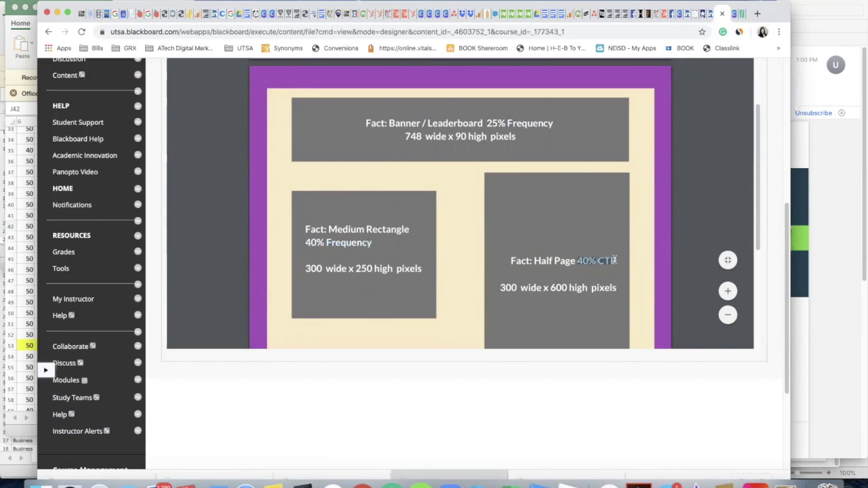
pyautogui.click(742, 19)
pyautogui.scroll(-10, 286, 365)
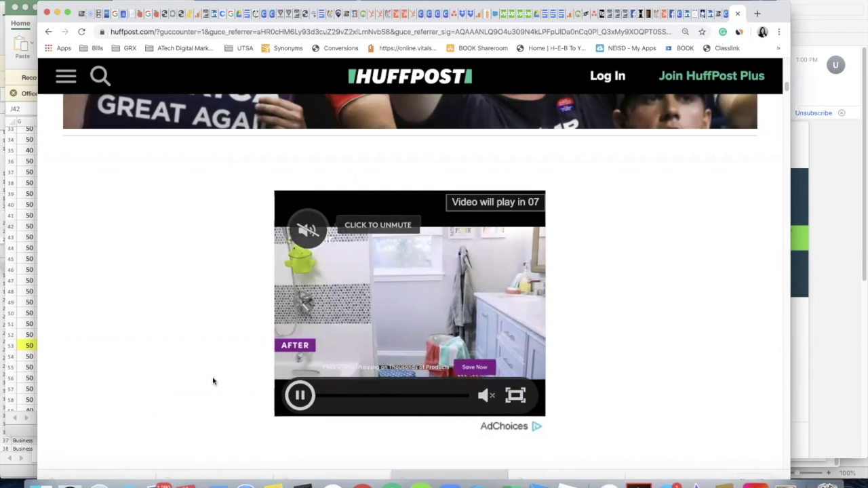
# Scroll down the HuffPost front page past its ads and stories, then return to Blackboard
pyautogui.scroll(-5, 213, 378)
pyautogui.scroll(-15, 212, 381)
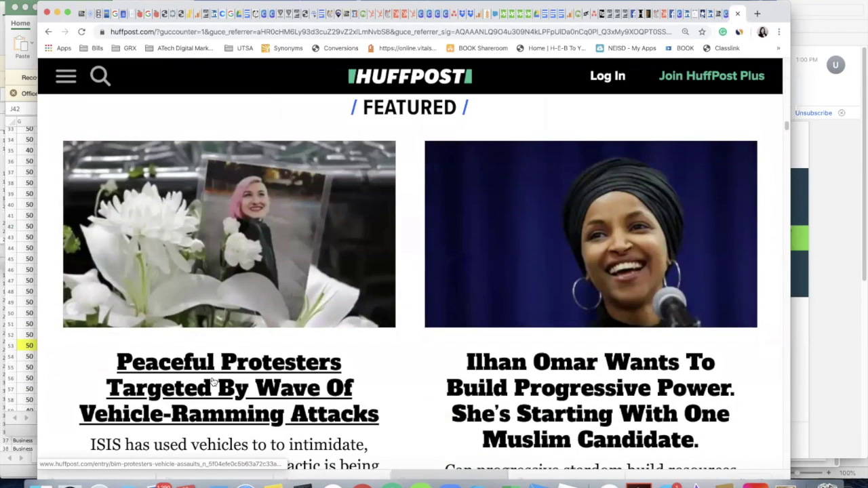
pyautogui.scroll(-20, 213, 383)
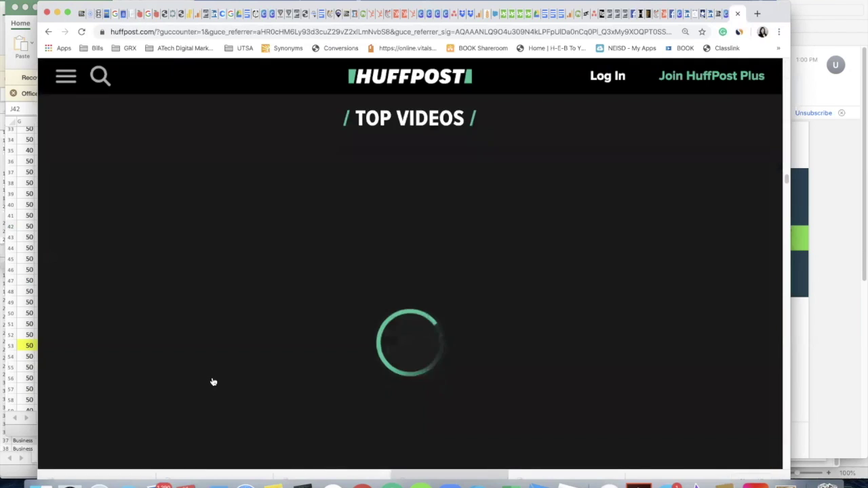
pyautogui.scroll(-7, 212, 382)
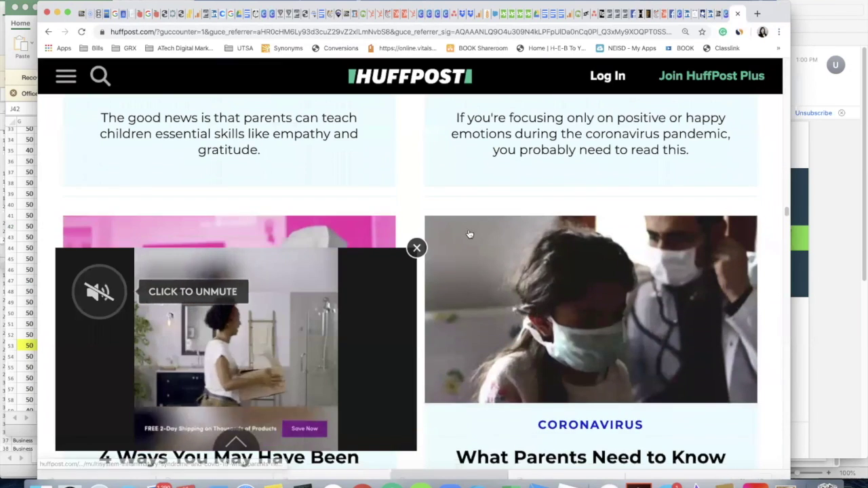
pyautogui.scroll(-15, 384, 399)
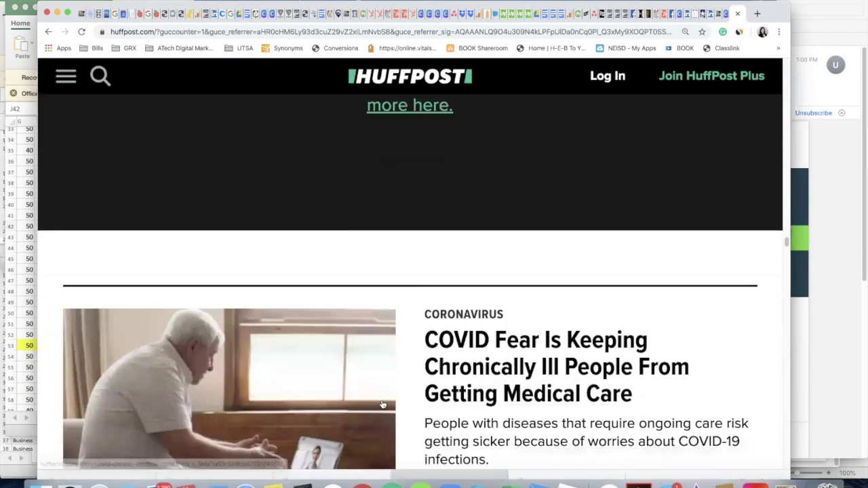
pyautogui.scroll(-8, 383, 405)
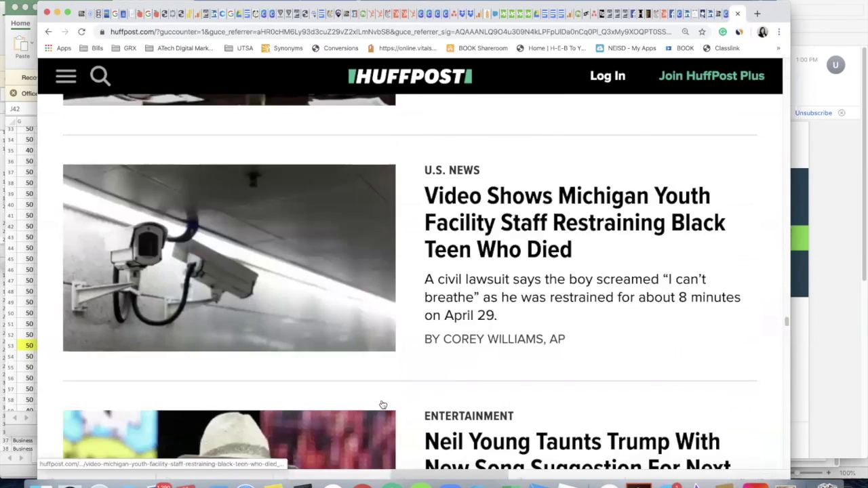
pyautogui.click(720, 13)
pyautogui.click(719, 15)
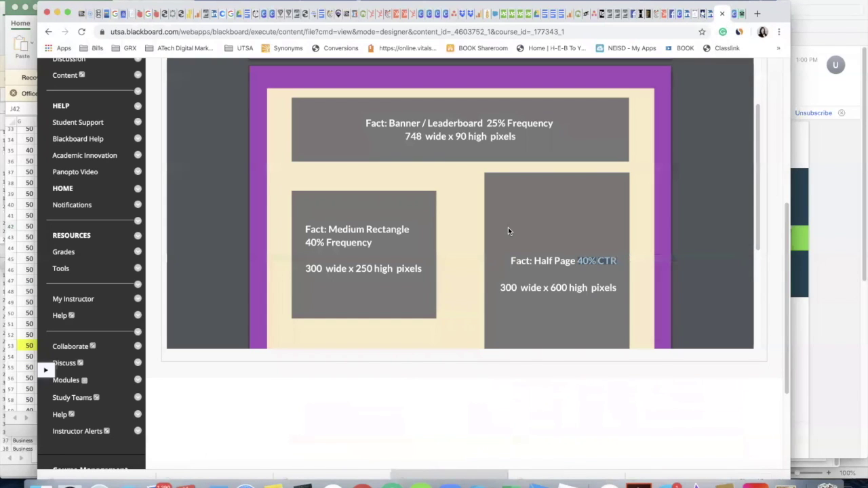
# Highlight the banner's 748 wide × 90 high pixel size, then switch to the Canva home page
pyautogui.moveTo(405, 137); pyautogui.dragTo(527, 131)
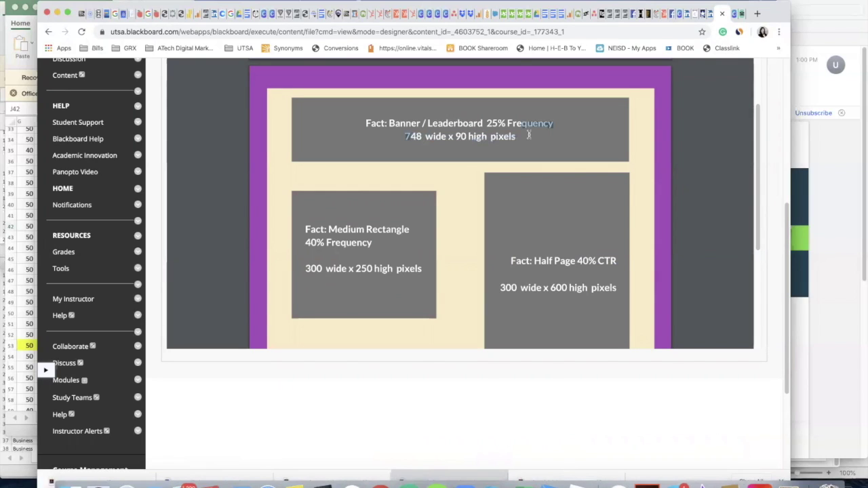
pyautogui.doubleClick(460, 136)
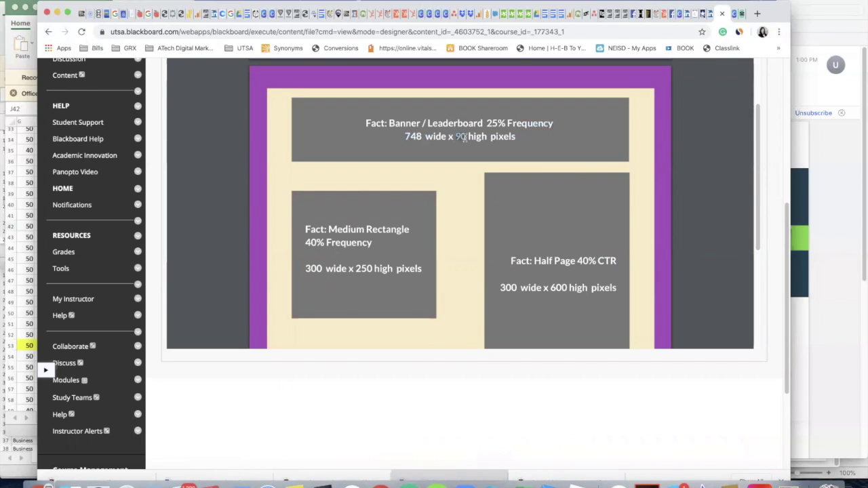
pyautogui.click(737, 16)
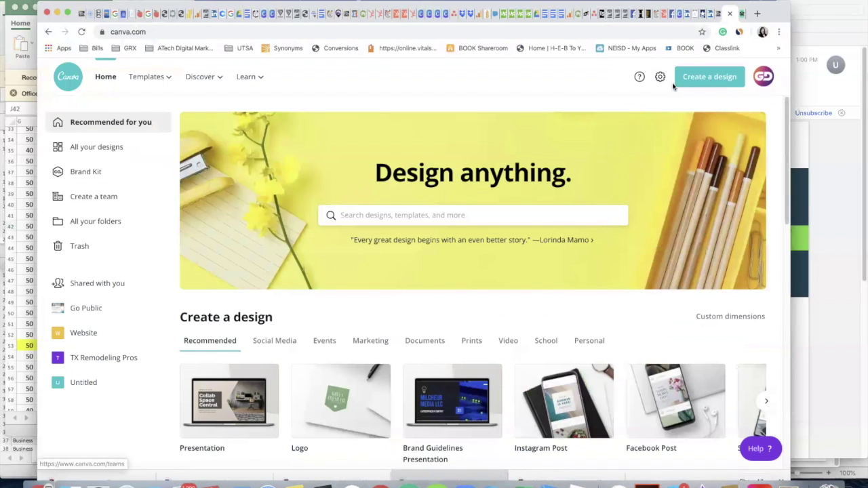
# Create a custom-size Canva design of 748 × 90 px and switch to it
pyautogui.click(706, 77)
pyautogui.click(615, 130)
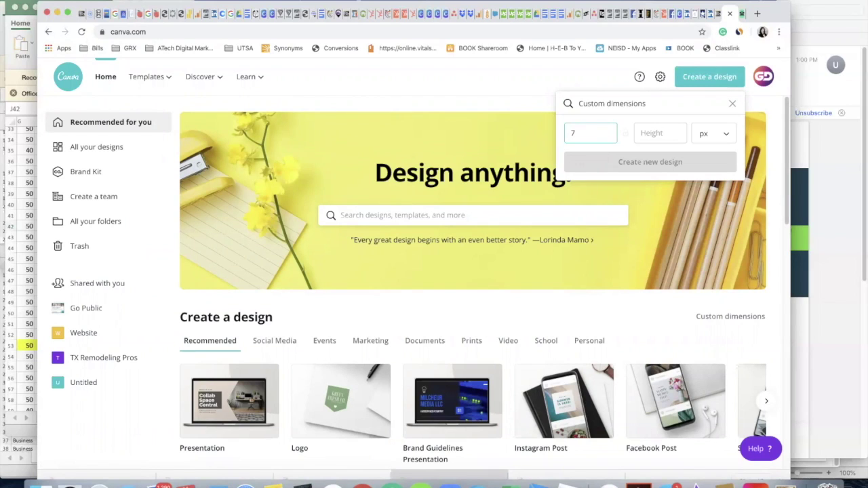
pyautogui.write('90')
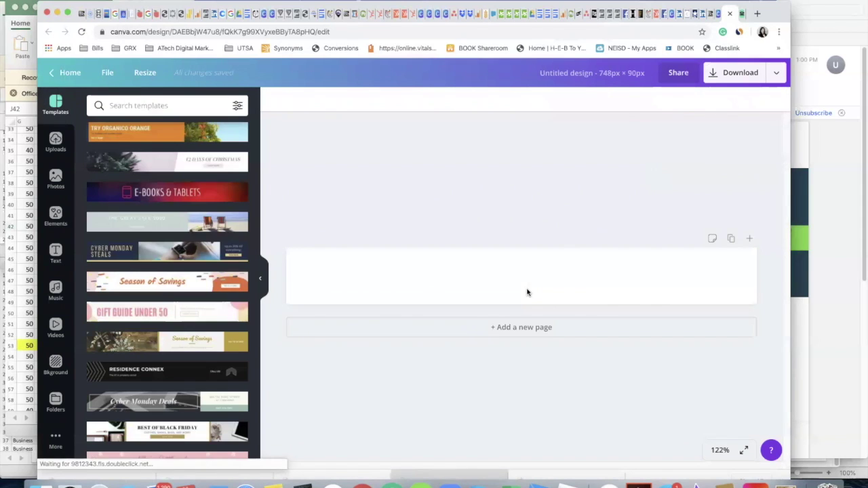
pyautogui.click(712, 21)
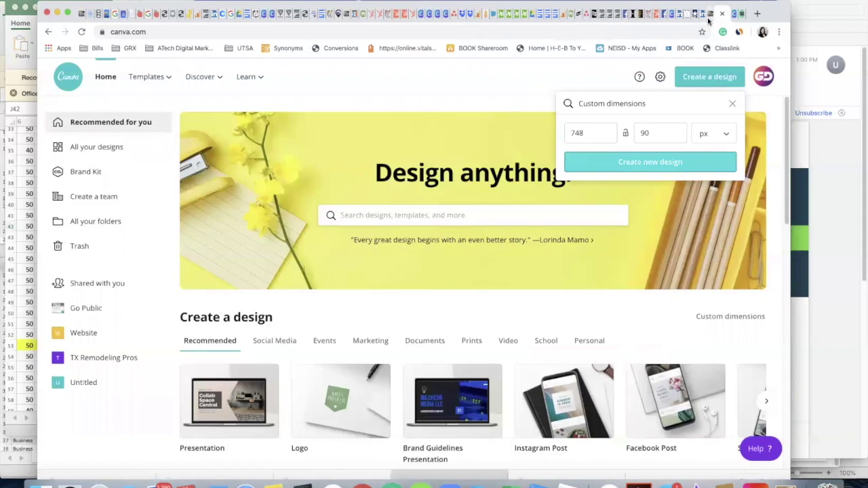
pyautogui.click(709, 21)
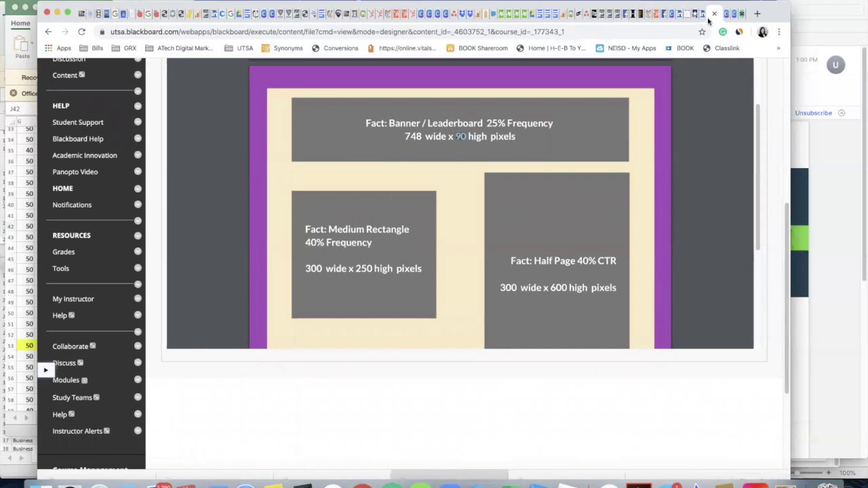
pyautogui.click(727, 21)
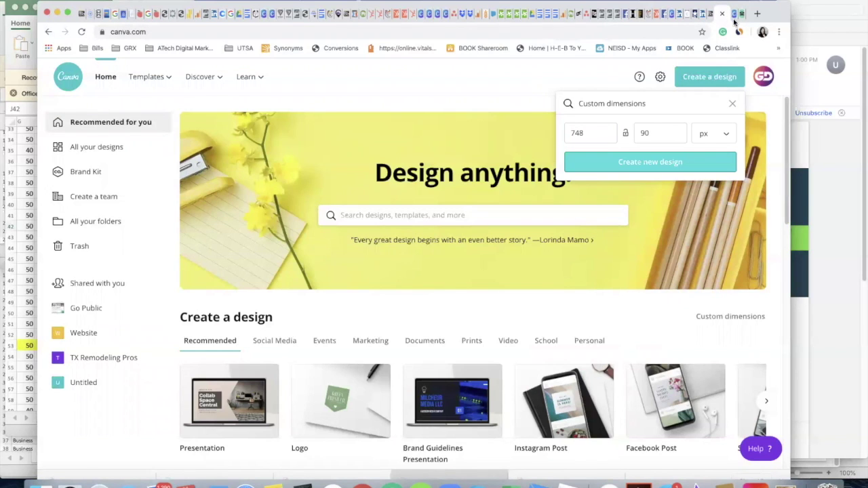
pyautogui.click(734, 21)
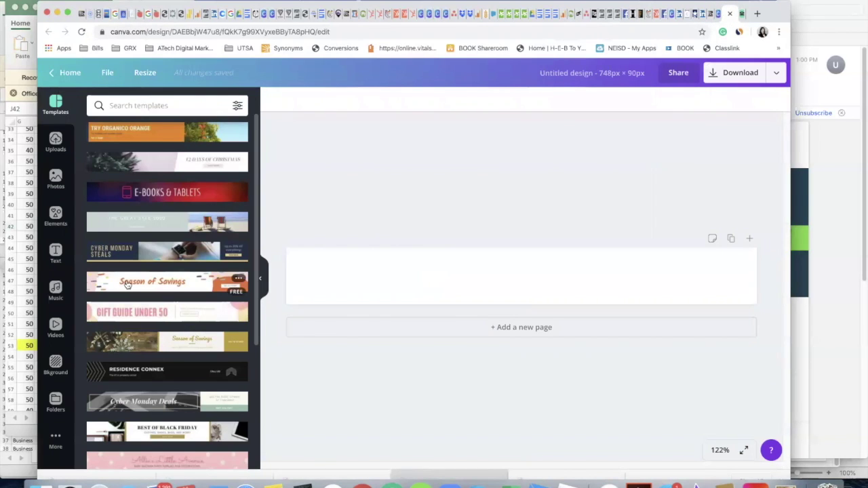
# Apply the 'Yay for Black Friday' template from the Templates panel to the 748 × 90 page
pyautogui.scroll(-3, 129, 292)
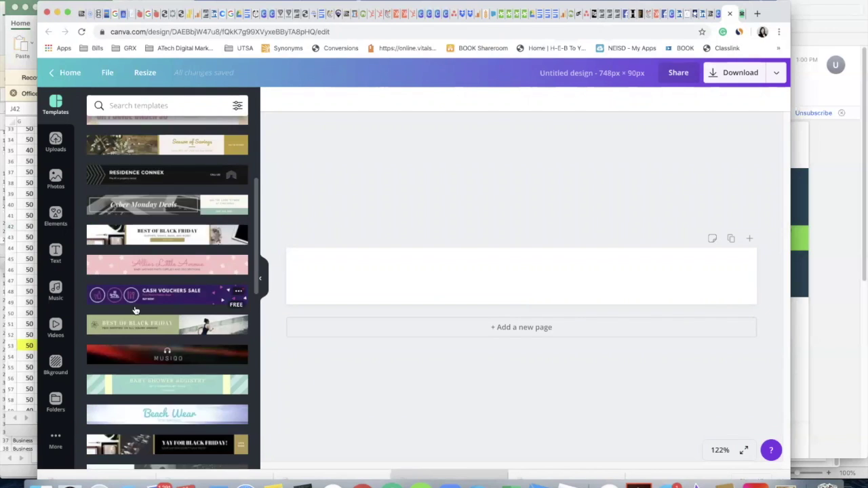
pyautogui.scroll(-3, 135, 310)
pyautogui.scroll(1, 135, 310)
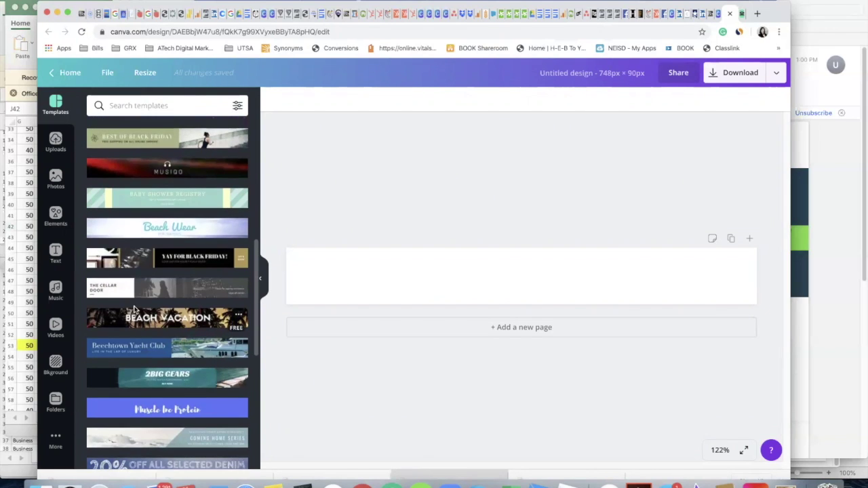
pyautogui.click(148, 260)
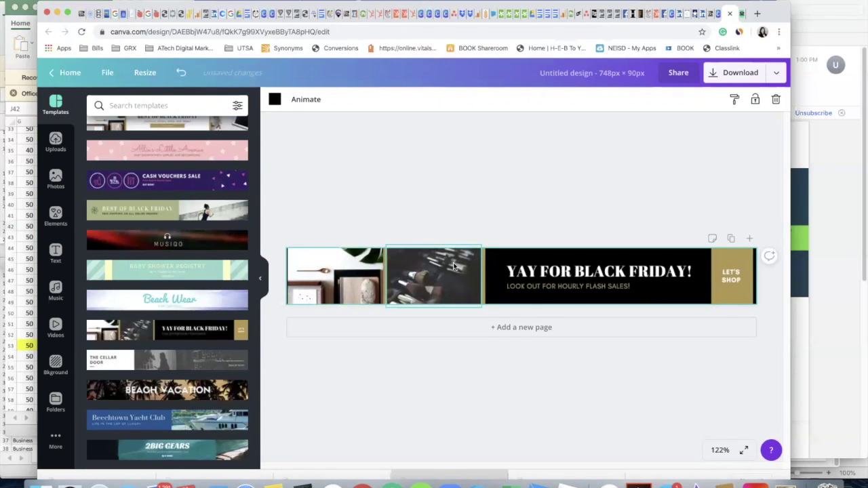
# Replace the middle photo with a camera shot from a 'canon camera' photo search, cropped to fit
pyautogui.click(441, 292)
pyautogui.press('Delete')
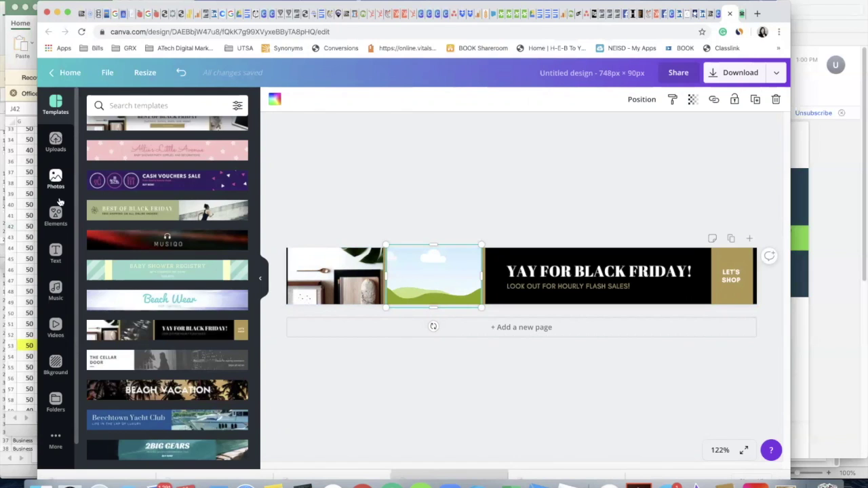
pyautogui.click(55, 178)
pyautogui.click(139, 106)
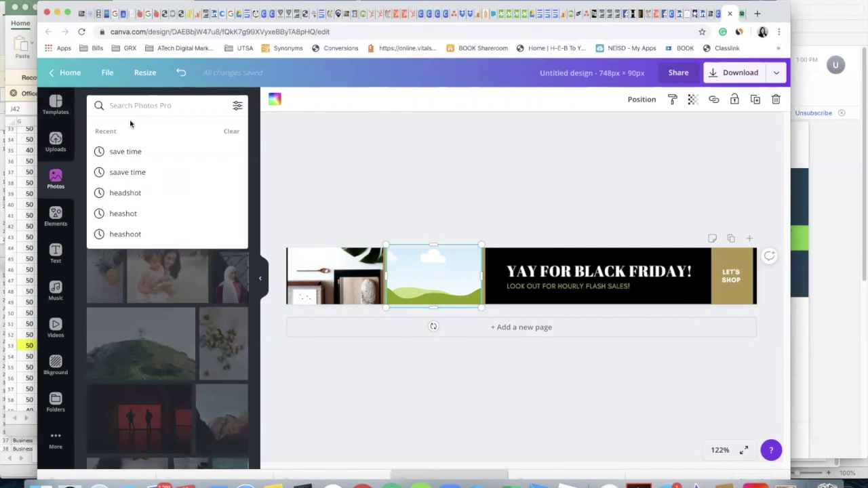
pyautogui.write('canon')
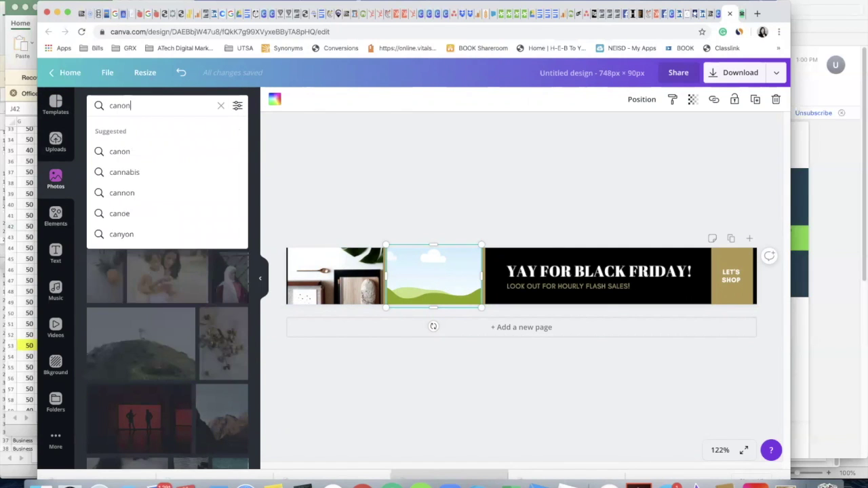
pyautogui.write(' camera')
pyautogui.press('Return')
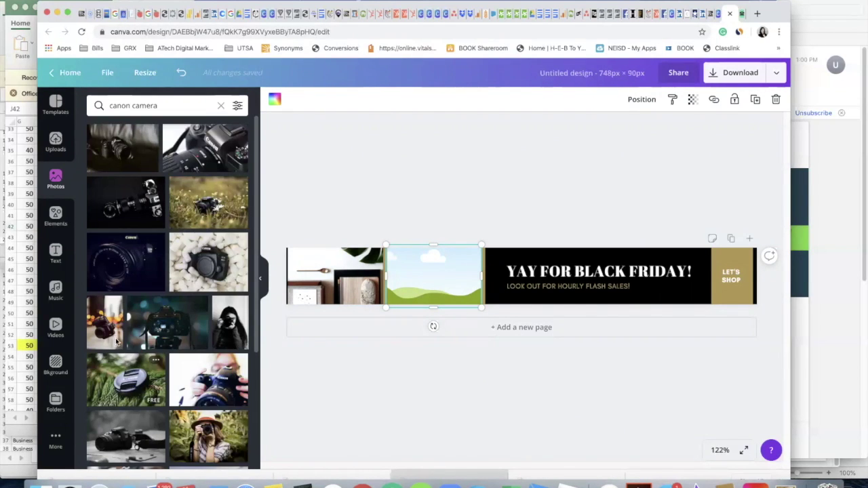
pyautogui.moveTo(116, 342); pyautogui.dragTo(434, 270)
pyautogui.doubleClick(446, 286)
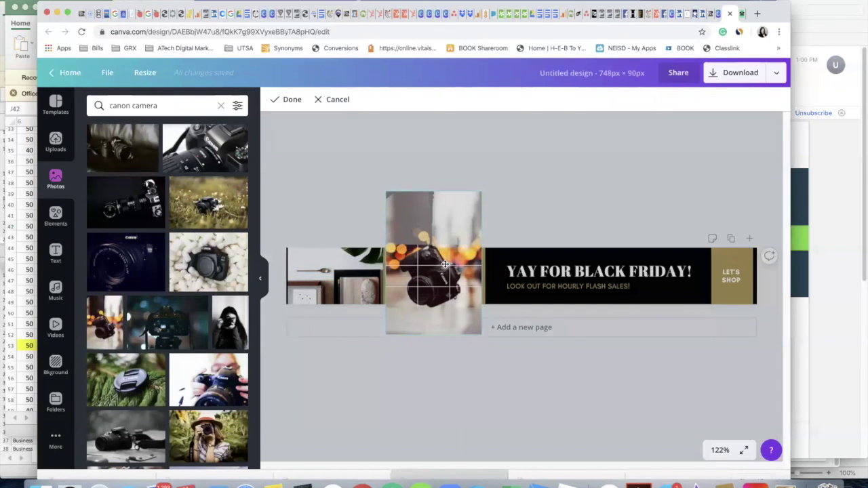
pyautogui.click(288, 101)
pyautogui.click(520, 181)
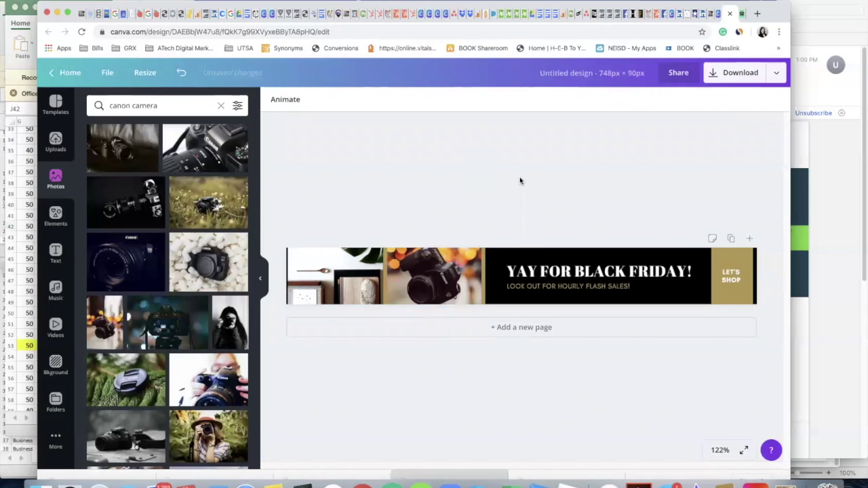
# Replace the left leaf photo with another canon camera photo
pyautogui.doubleClick(346, 278)
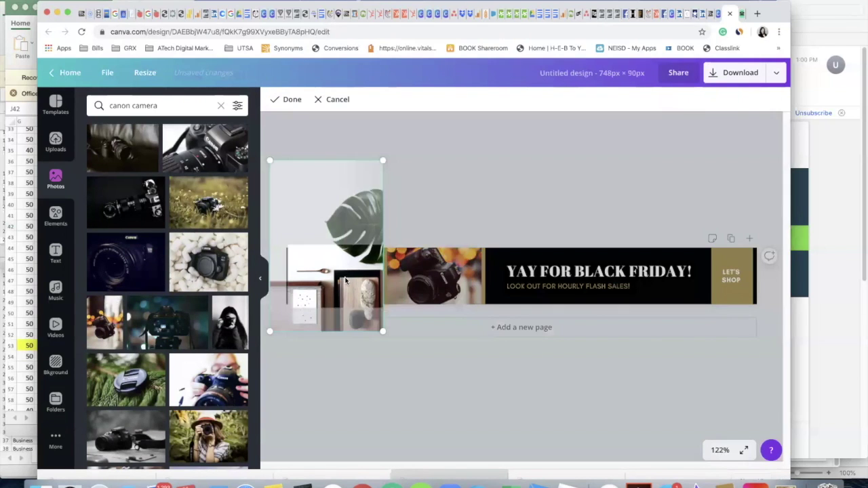
pyautogui.press('Delete')
pyautogui.scroll(-4, 138, 343)
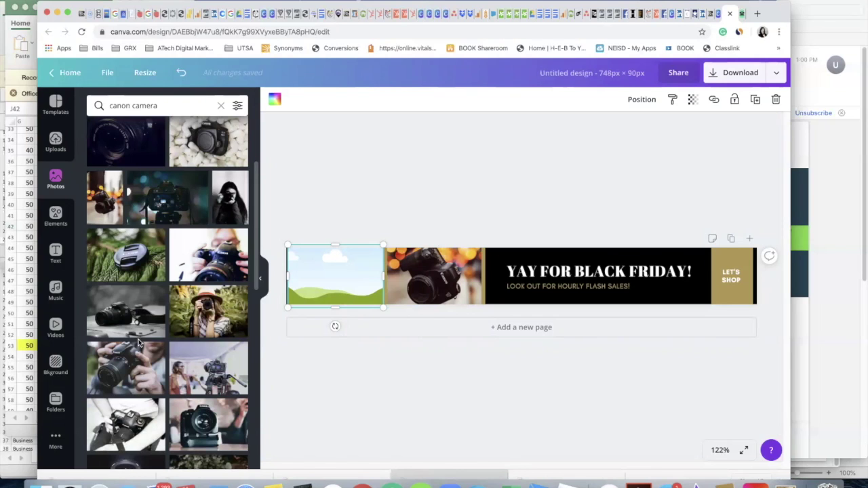
pyautogui.click(205, 426)
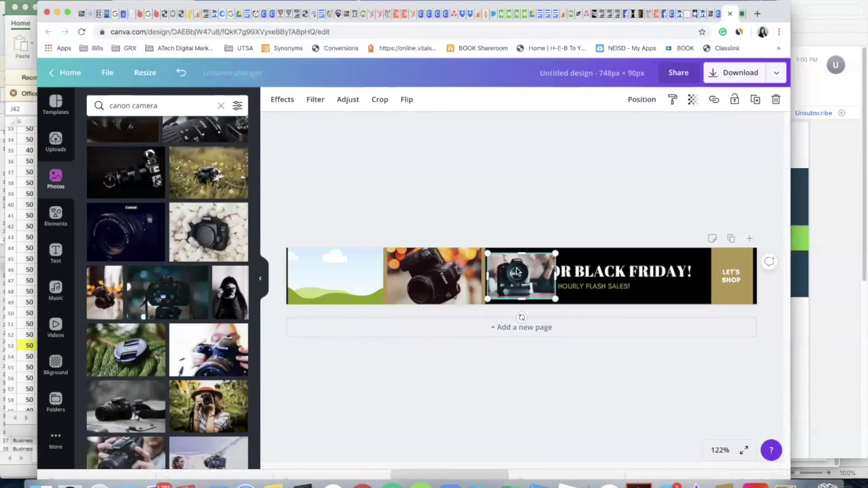
pyautogui.moveTo(516, 271); pyautogui.dragTo(334, 276)
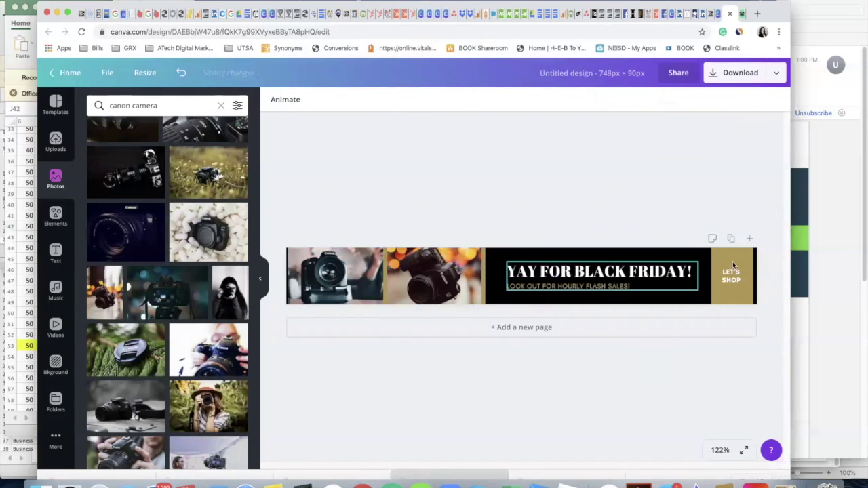
pyautogui.click(737, 292)
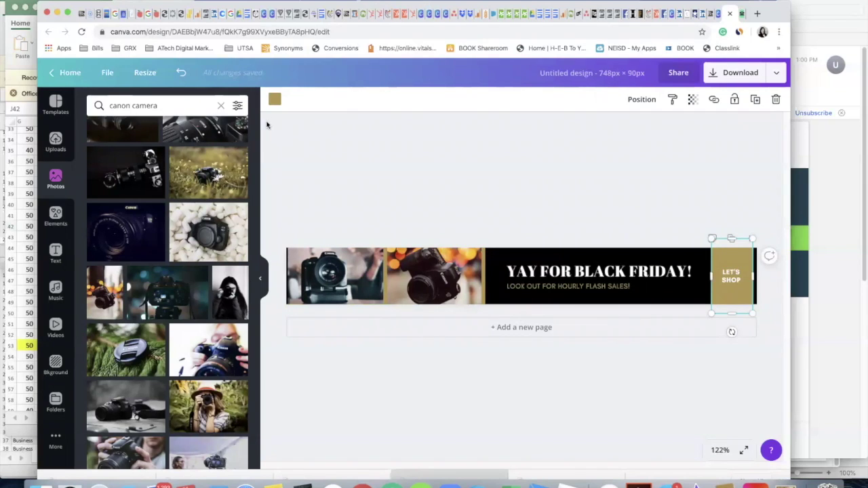
# Recolour the LET'S SHOP block red, after briefly trying purple
pyautogui.click(275, 99)
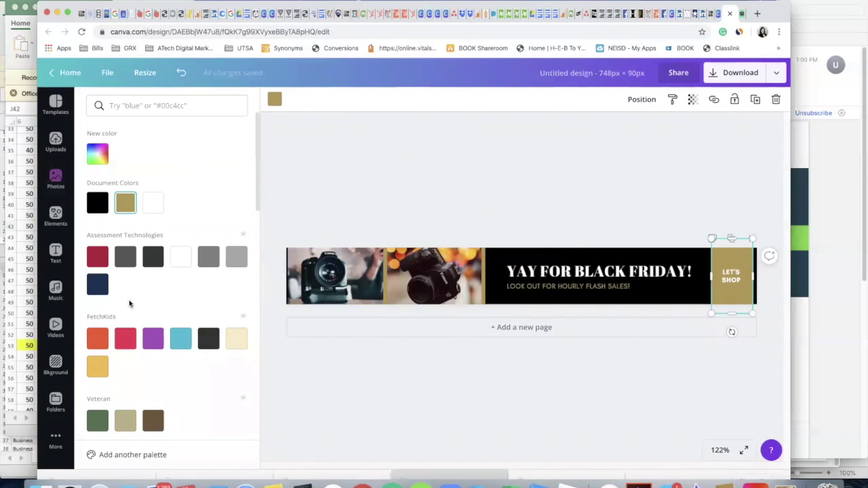
pyautogui.click(150, 337)
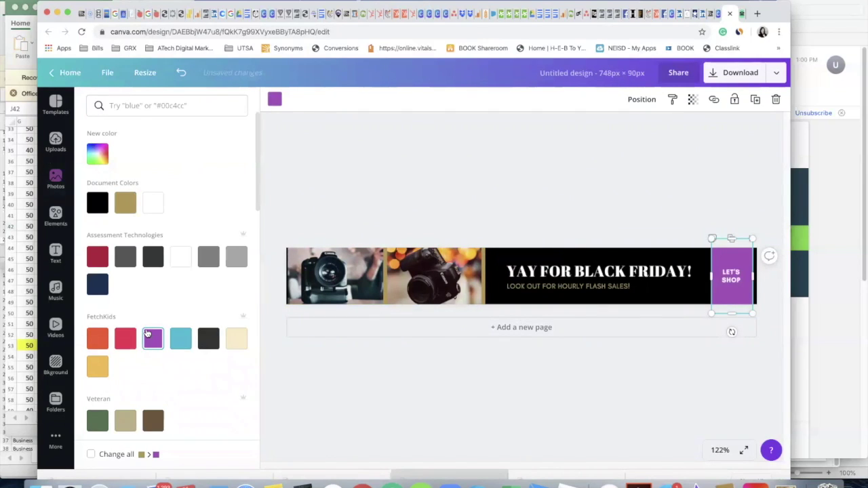
pyautogui.click(124, 338)
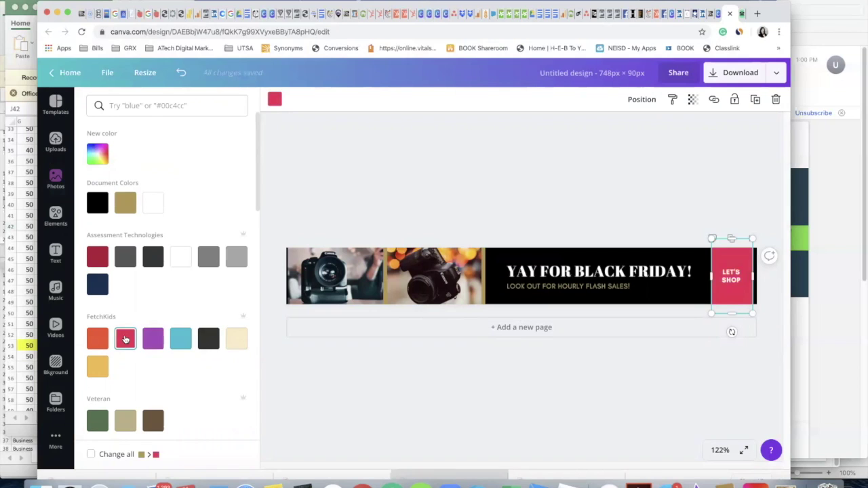
# Recolour the headline text to pink #ff7d96 using a custom colour
pyautogui.click(613, 287)
pyautogui.click(405, 101)
pyautogui.click(126, 338)
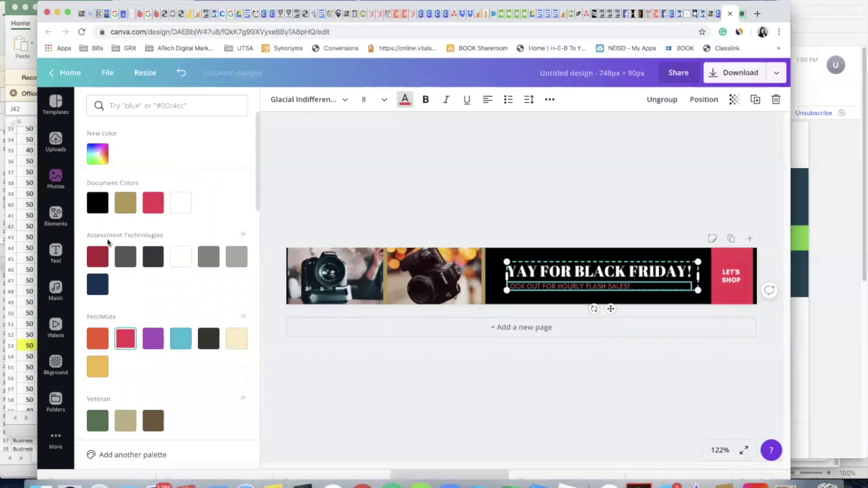
pyautogui.click(97, 153)
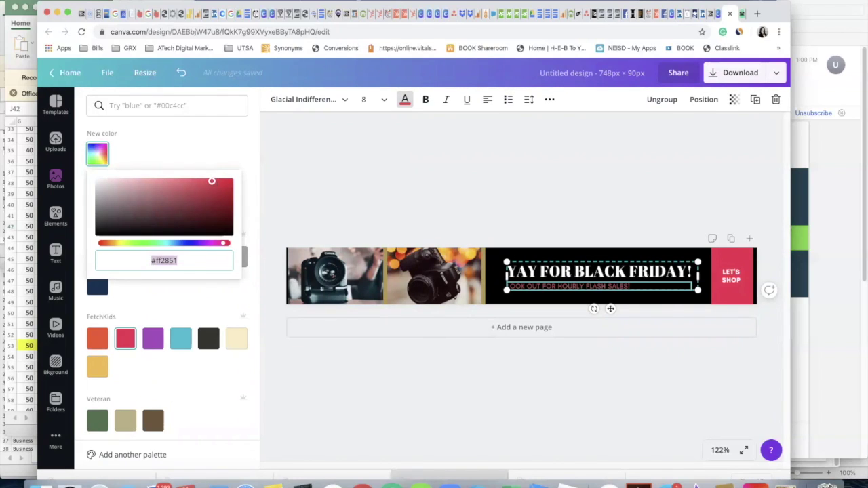
pyautogui.moveTo(211, 180); pyautogui.dragTo(166, 177)
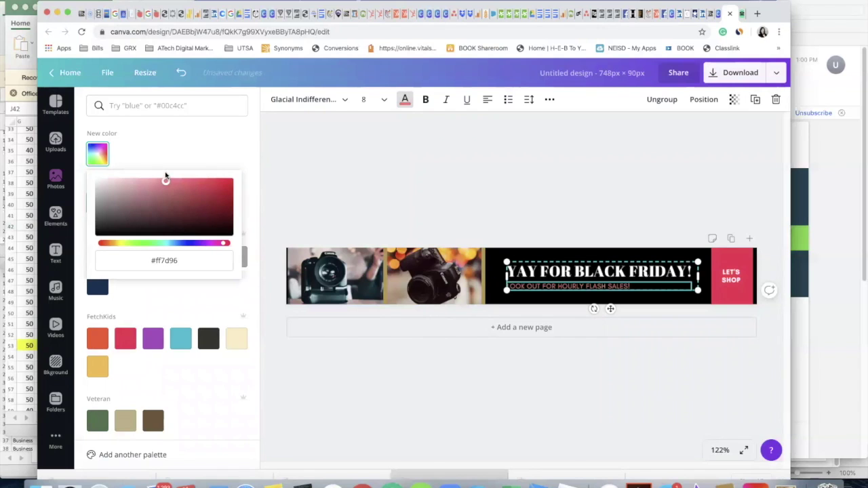
pyautogui.click(603, 419)
pyautogui.click(576, 213)
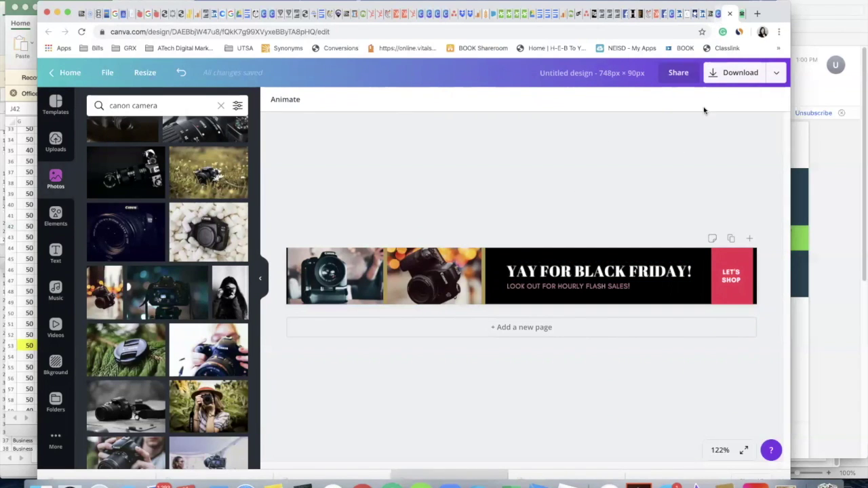
# Download the banner as a PNG, saved as 'Untitled design (52).png'
pyautogui.click(726, 75)
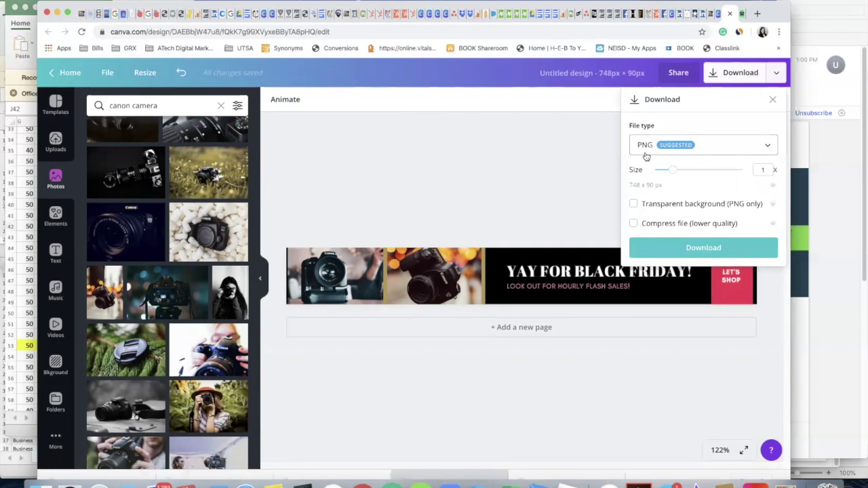
pyautogui.click(683, 249)
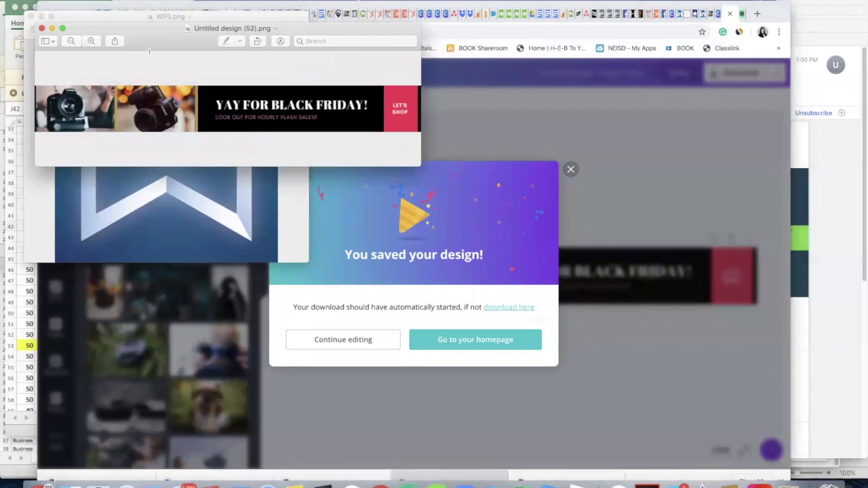
# Create a new blank Microsoft Word document
pyautogui.click(233, 477)
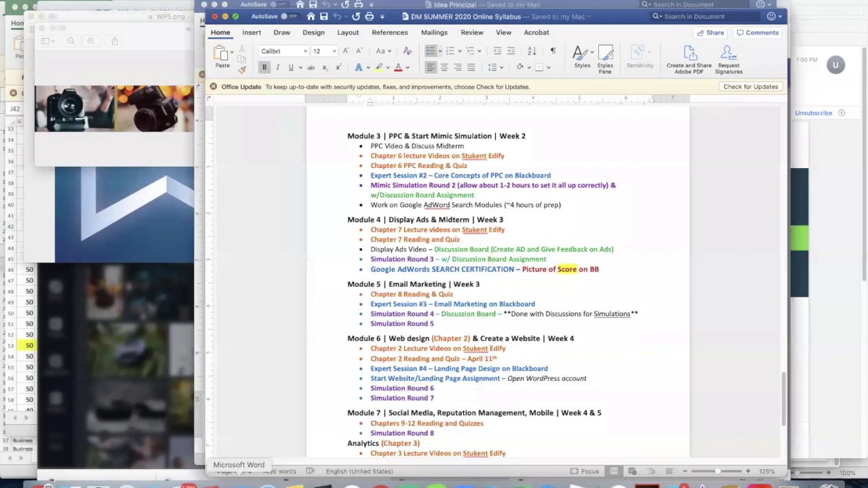
pyautogui.rightClick(233, 477)
pyautogui.tripleClick(438, 156)
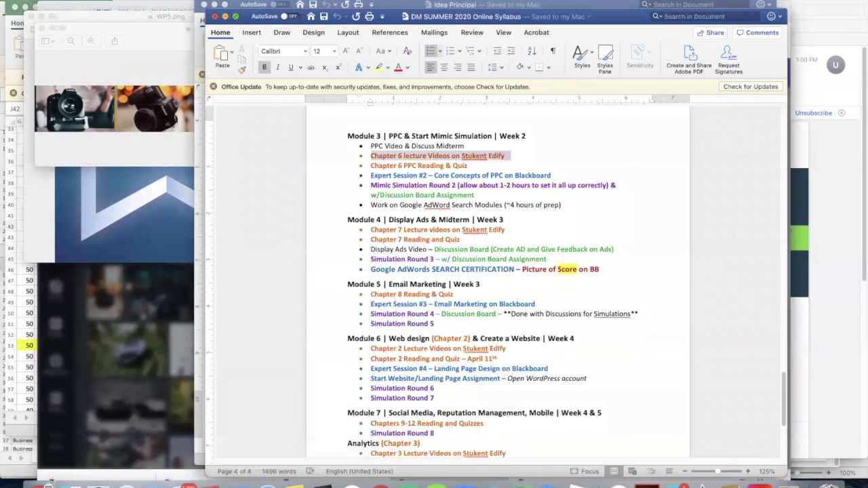
pyautogui.click(64, 1)
pyautogui.click(75, 3)
# Drag 'Untitled design (52).png' from Downloads onto the top of the Word page
pyautogui.click(149, 31)
pyautogui.moveTo(150, 98); pyautogui.dragTo(210, 98)
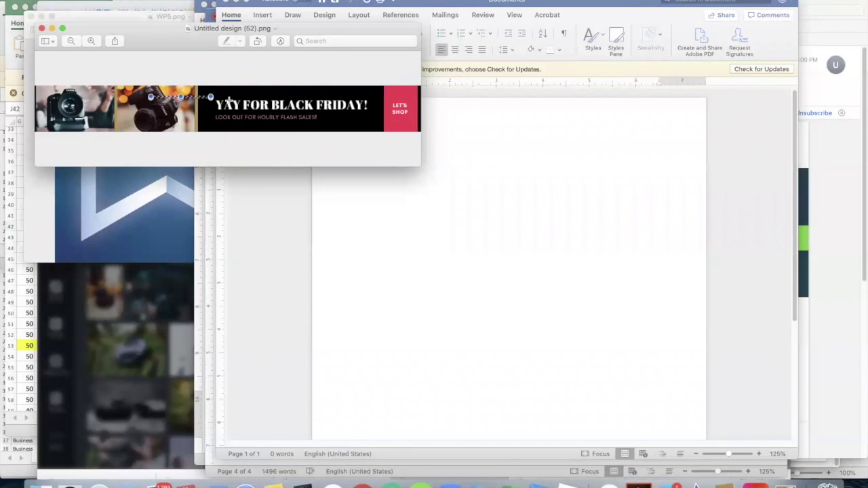
pyautogui.click(41, 483)
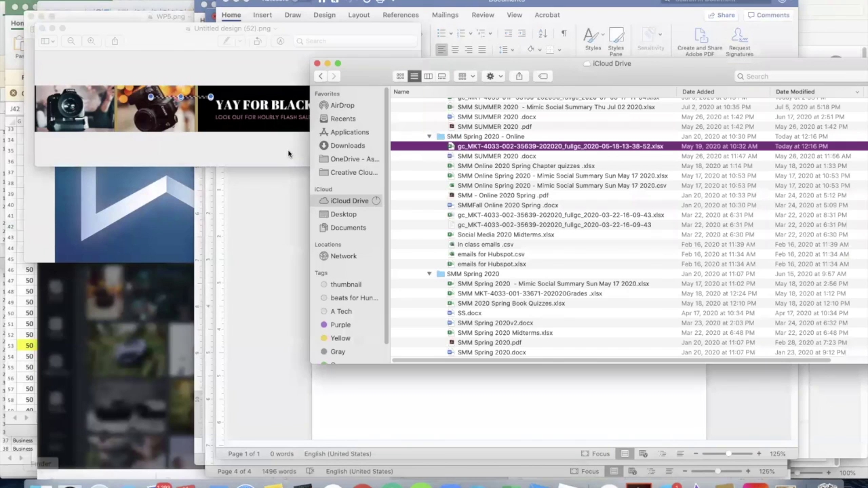
pyautogui.click(353, 145)
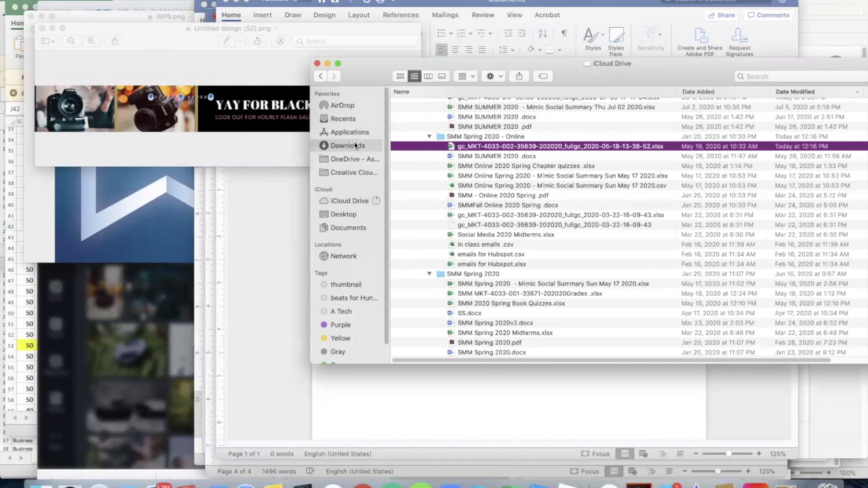
pyautogui.click(534, 417)
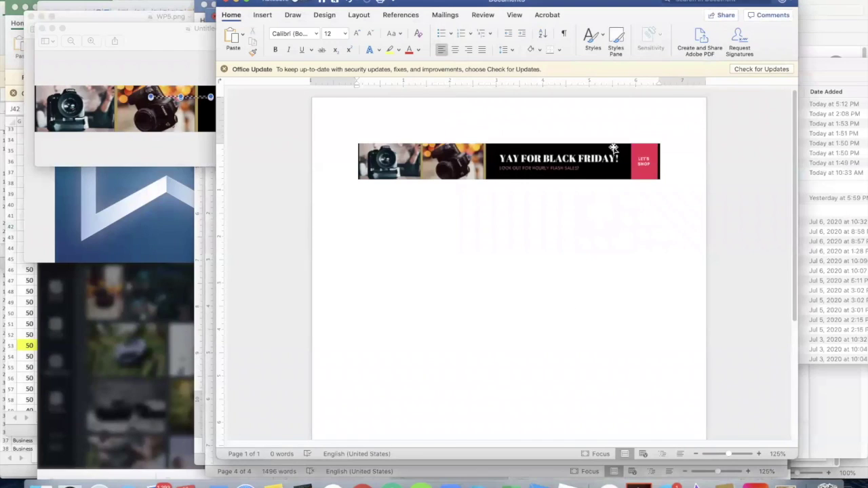
pyautogui.click(613, 148)
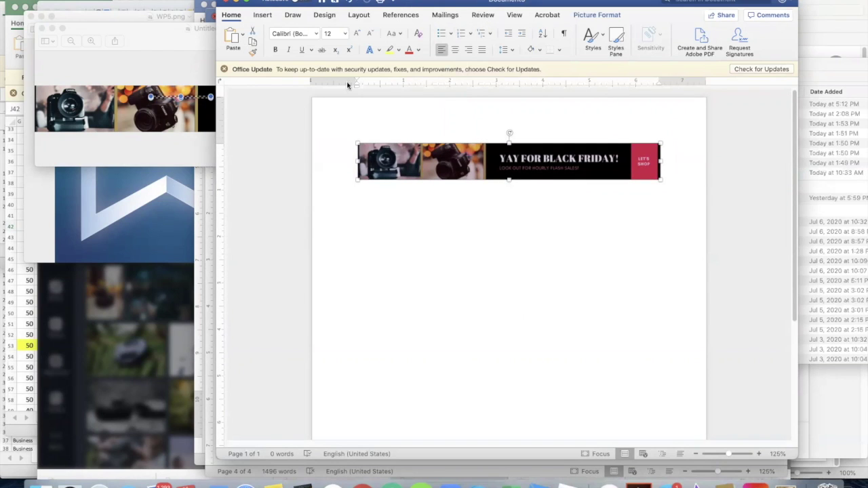
pyautogui.moveTo(258, 2); pyautogui.dragTo(203, 21)
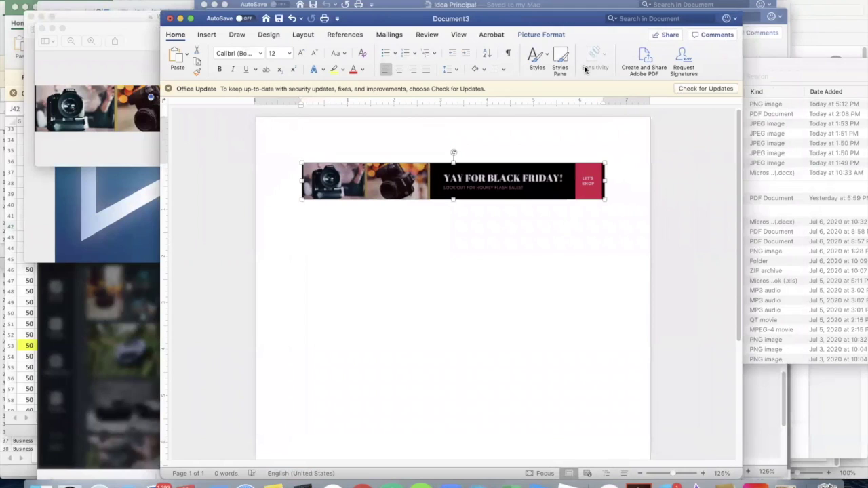